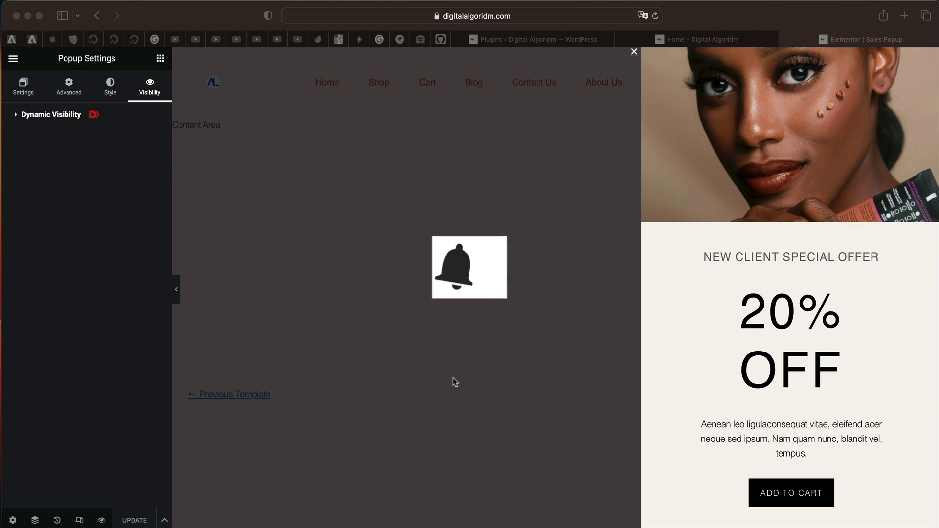
Open the Sales Popup's Publish Settings to see its Entire Site display condition.
left_click(660, 342)
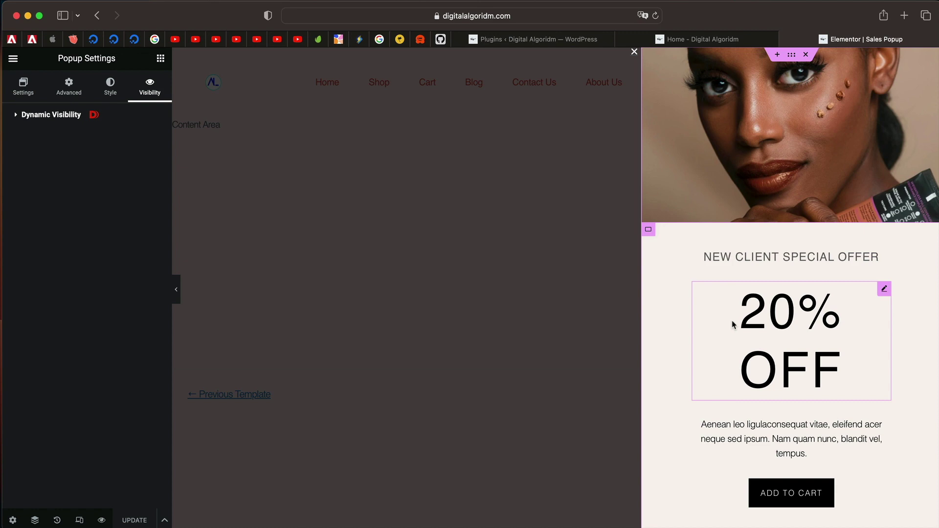
left_click(164, 520)
Check the display conditions and keep the location set to Entire Site.
left_click(94, 421)
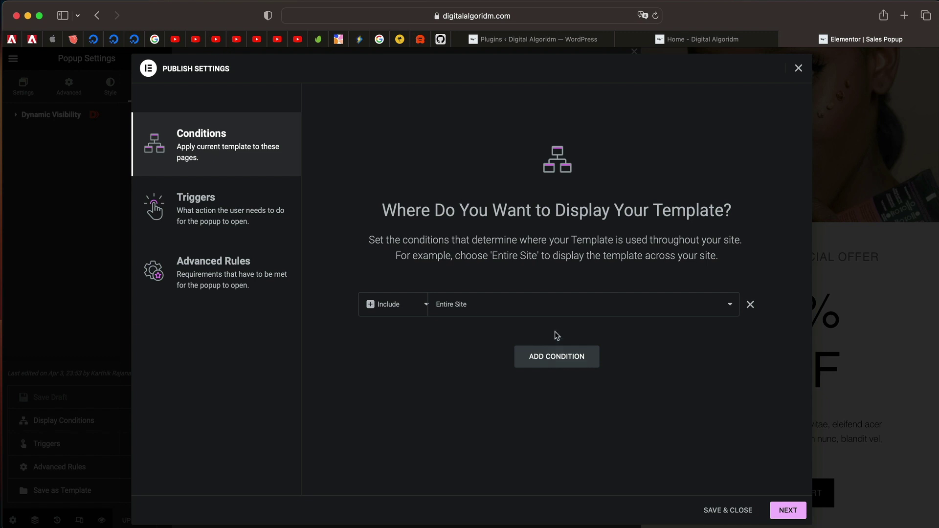
left_click(550, 315)
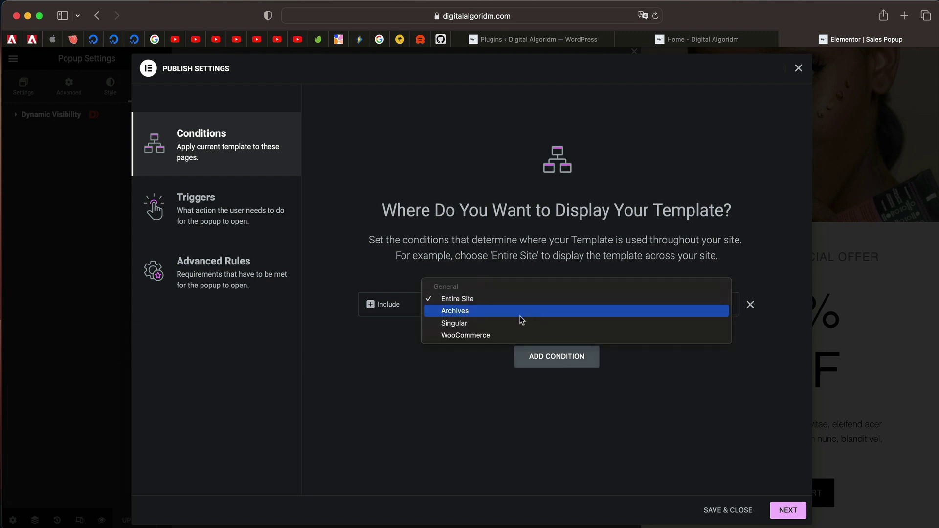
left_click(479, 406)
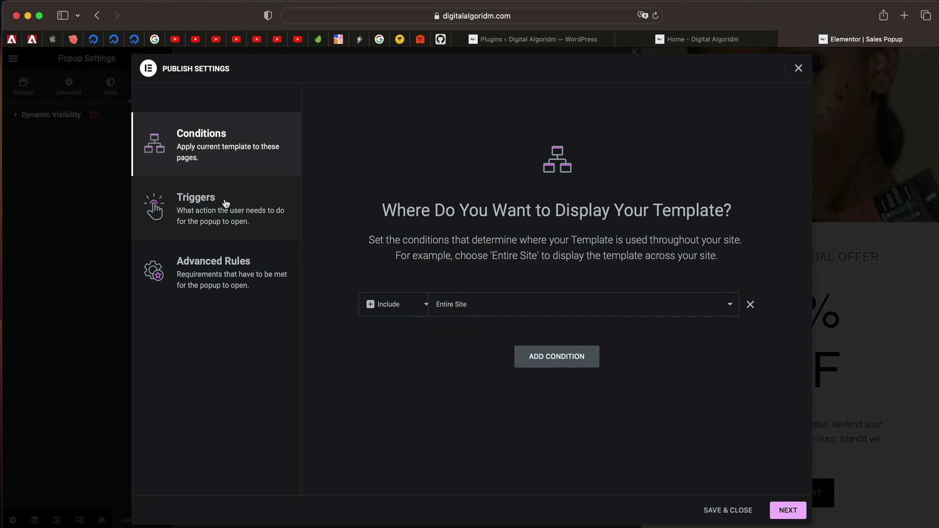
Review triggers and advanced rules, switching Schedule date and time on, then back off.
left_click(223, 208)
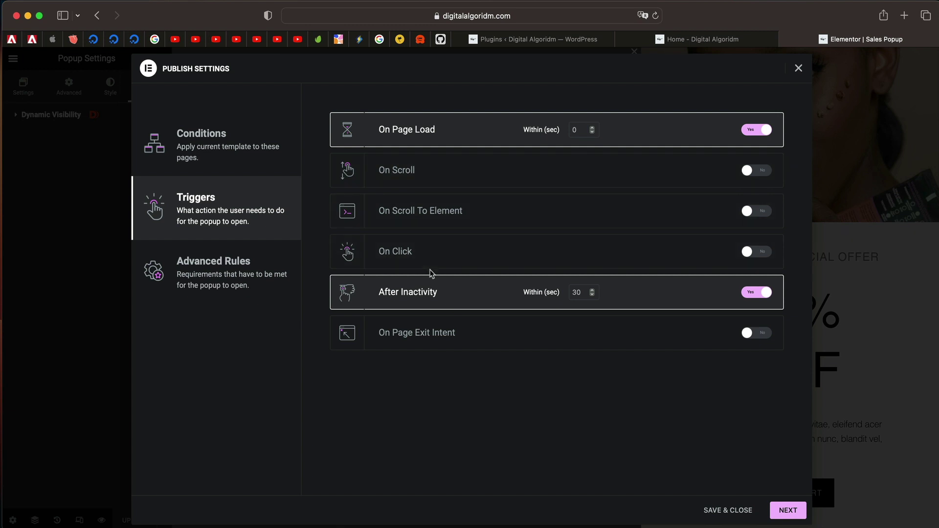
left_click(254, 269)
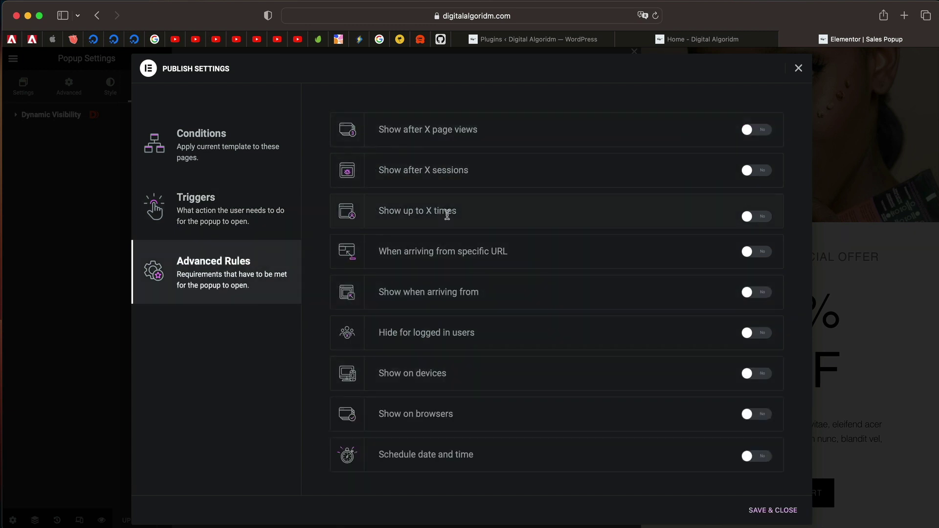
scroll(448, 404, "down", 1)
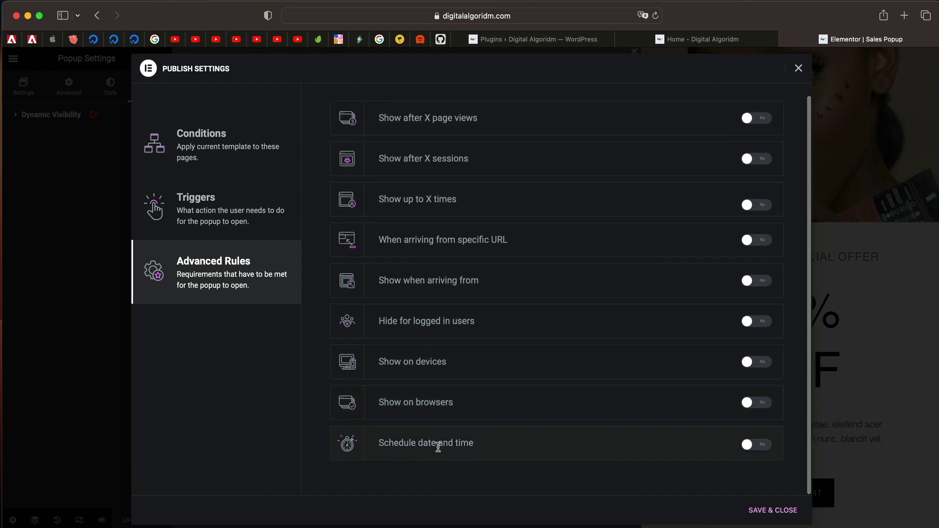
left_click(766, 444)
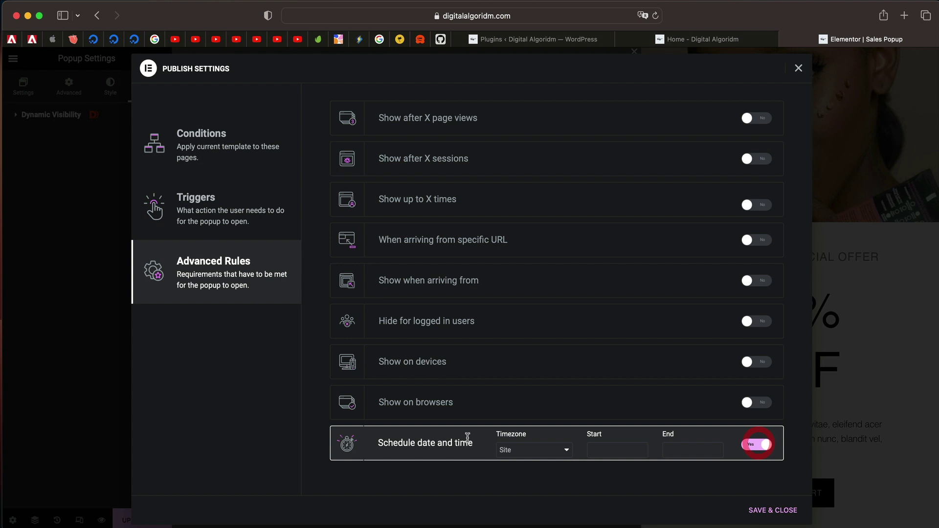
left_click(535, 450)
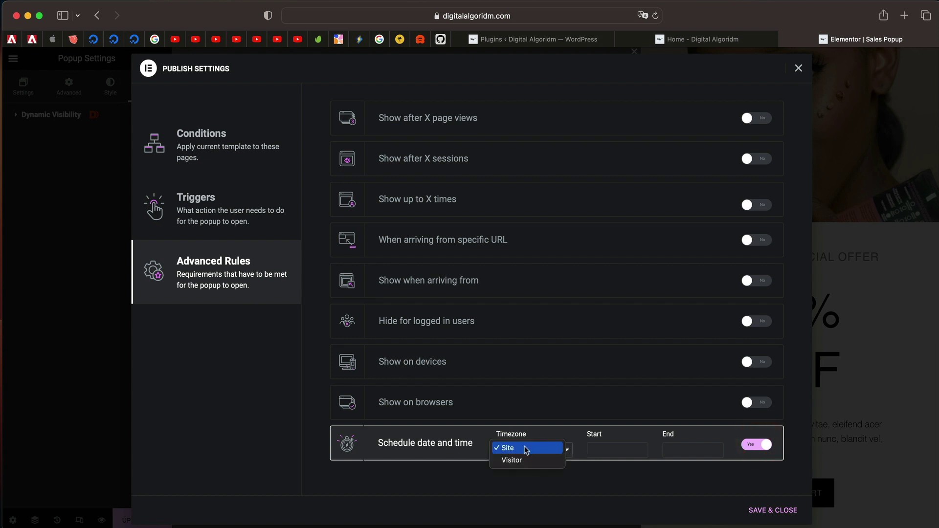
left_click(616, 444)
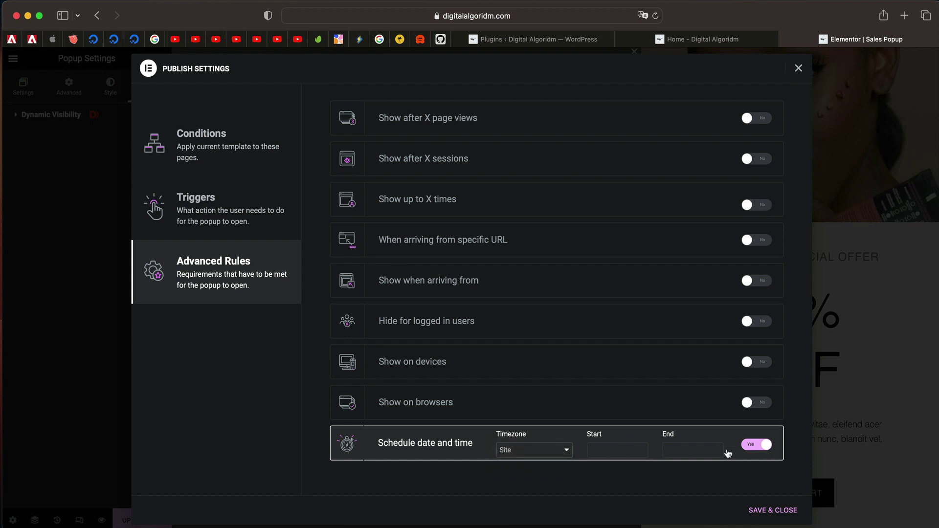
left_click(756, 444)
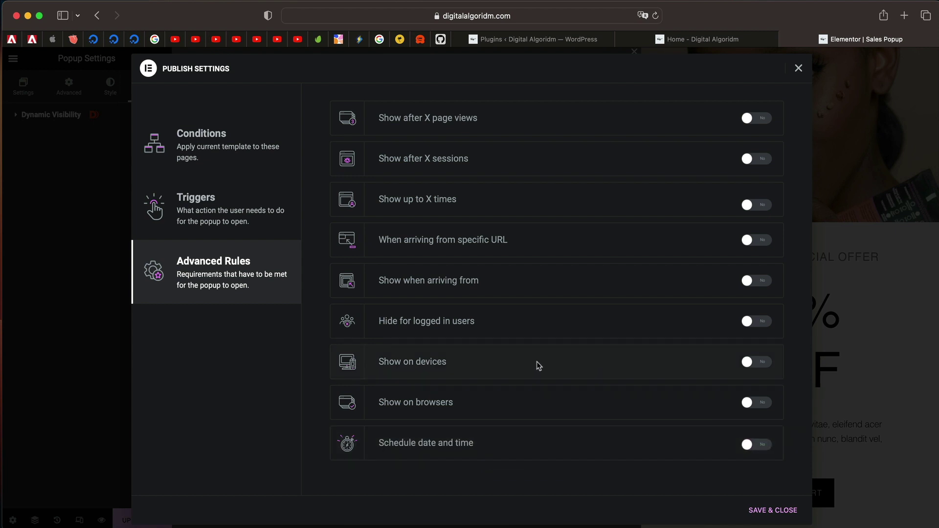
left_click(798, 68)
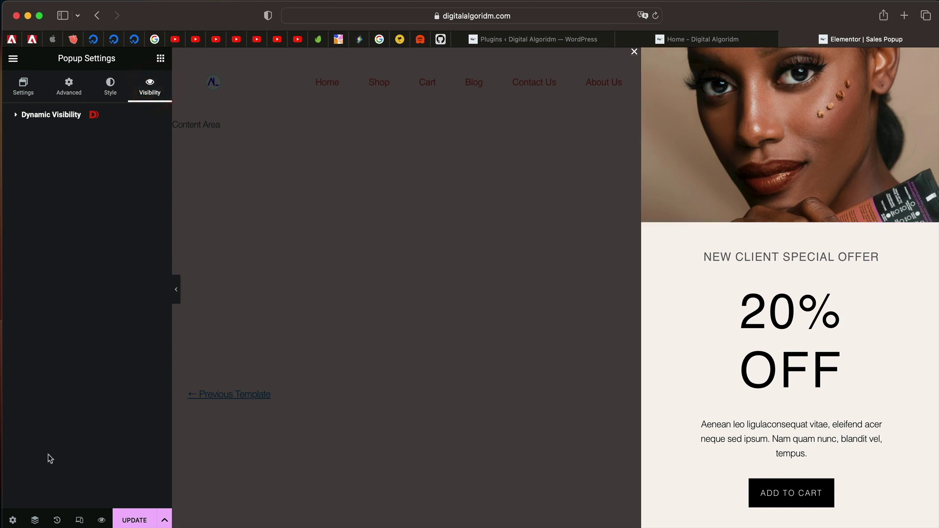
Glance at the popup's Settings tab, then return to Visibility with Dynamic Visibility expanded.
left_click(13, 521)
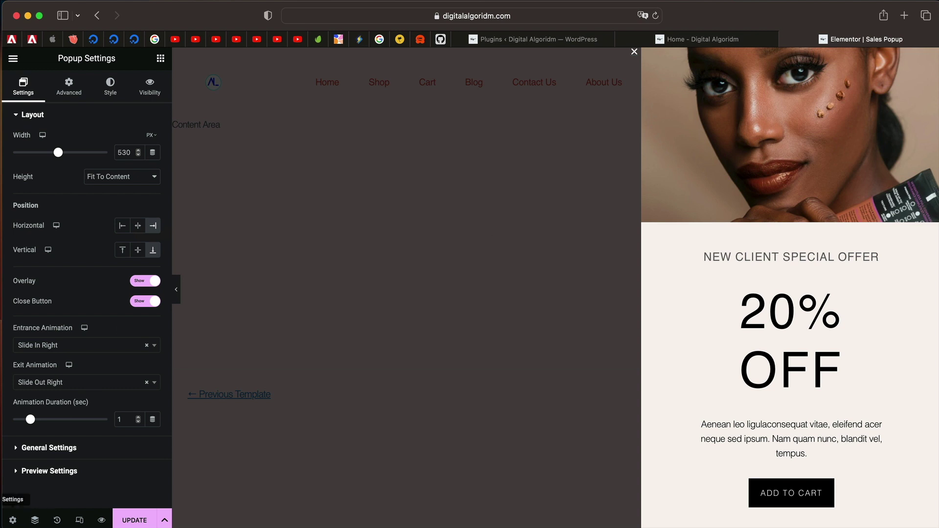
left_click(152, 96)
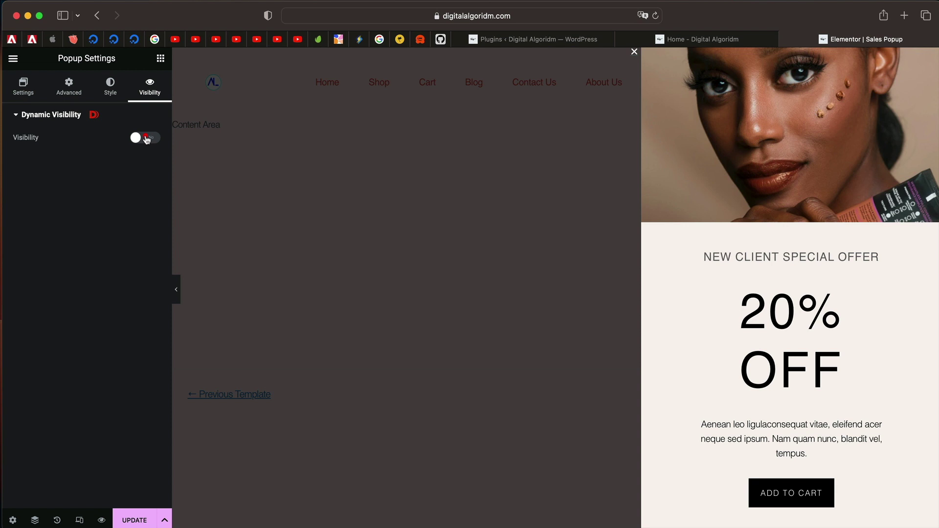
Turn Dynamic Visibility on with Display mode Show, connective OR, and Always hide off.
left_click(146, 138)
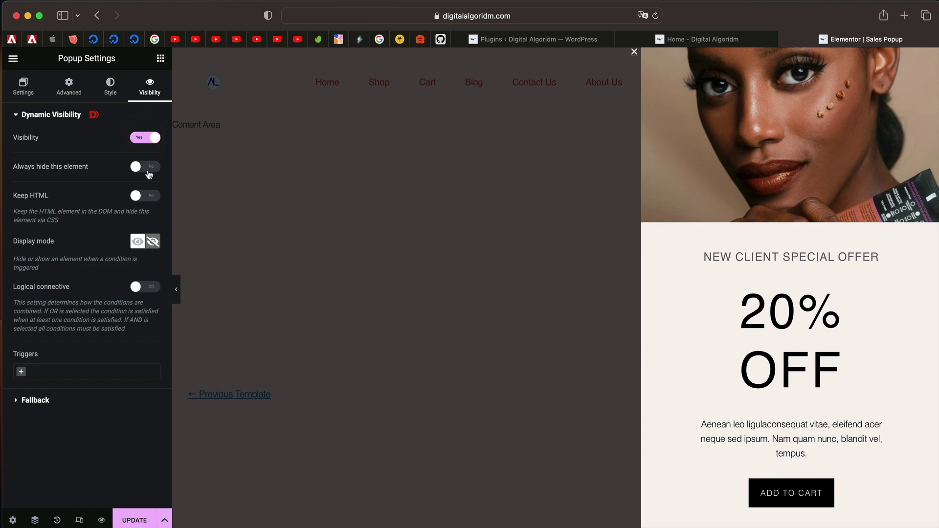
left_click(149, 174)
left_click(147, 175)
left_click(87, 367)
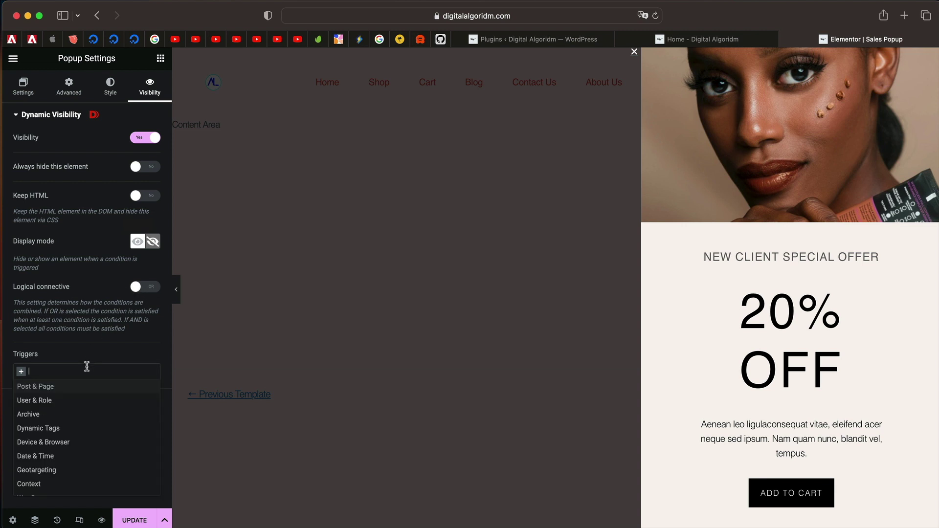
left_click(157, 288)
left_click(157, 288)
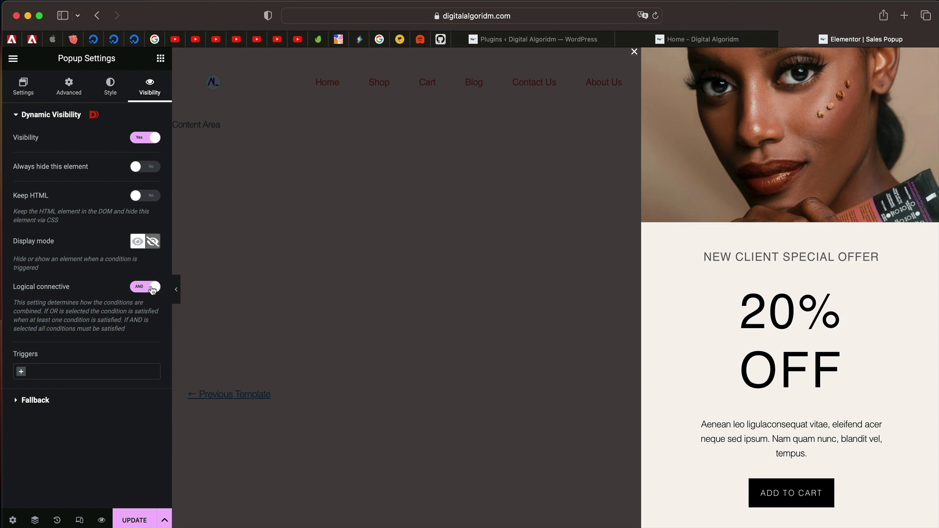
left_click(153, 289)
left_click(137, 242)
Try Dynamic Tags and User & Role triggers, remove both, and add WooCommerce instead.
left_click(56, 370)
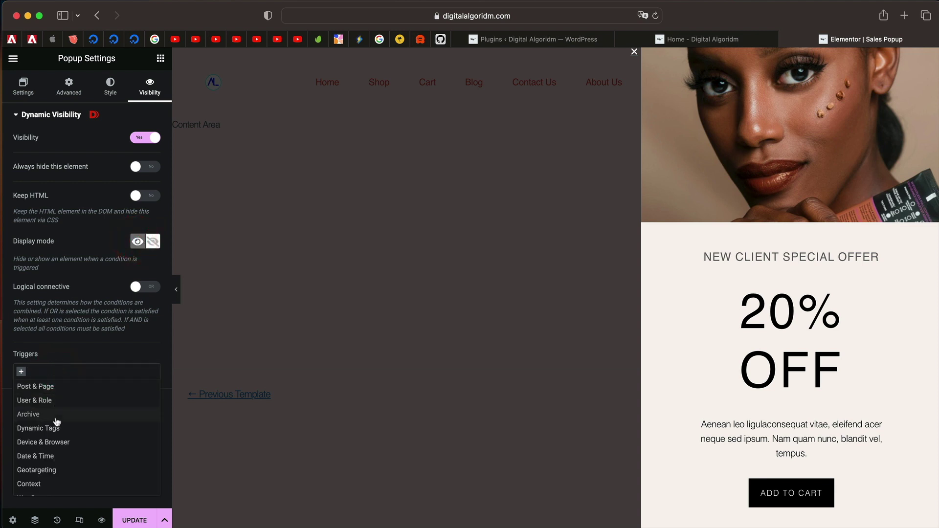
scroll(57, 422, "down", 2)
left_click(51, 388)
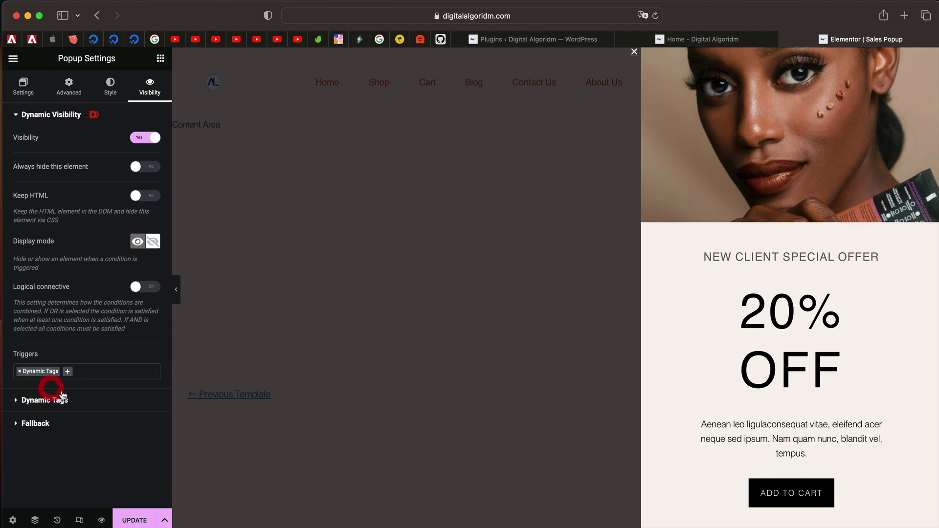
left_click(78, 372)
left_click(61, 404)
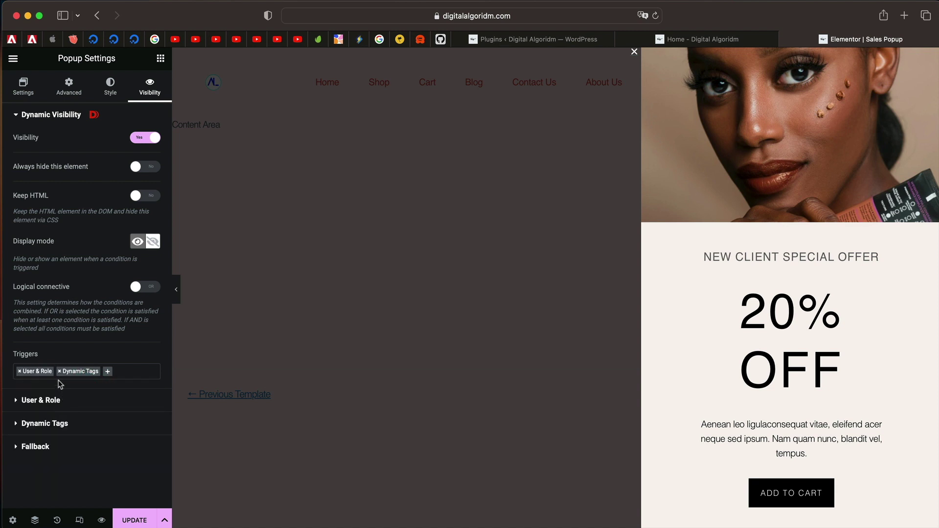
left_click(59, 372)
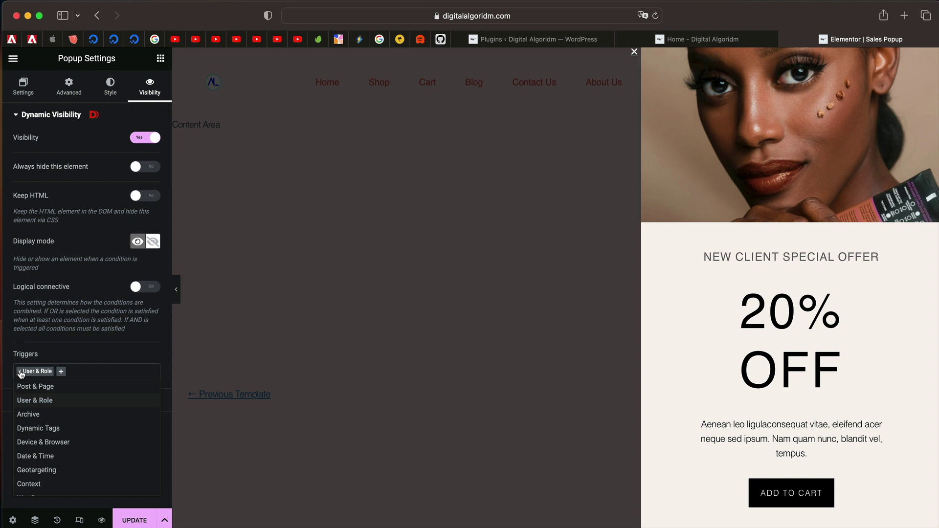
left_click(21, 373)
left_click(55, 370)
scroll(51, 418, "down", 3)
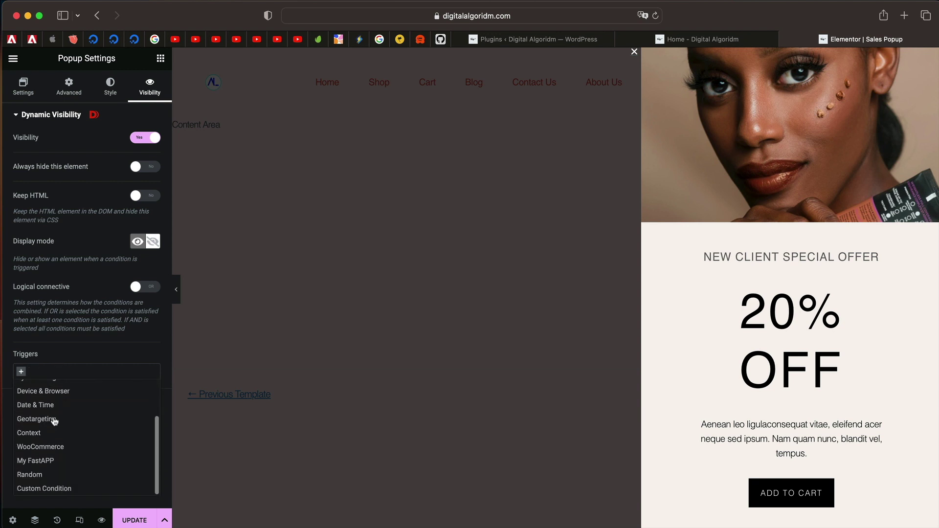
left_click(47, 448)
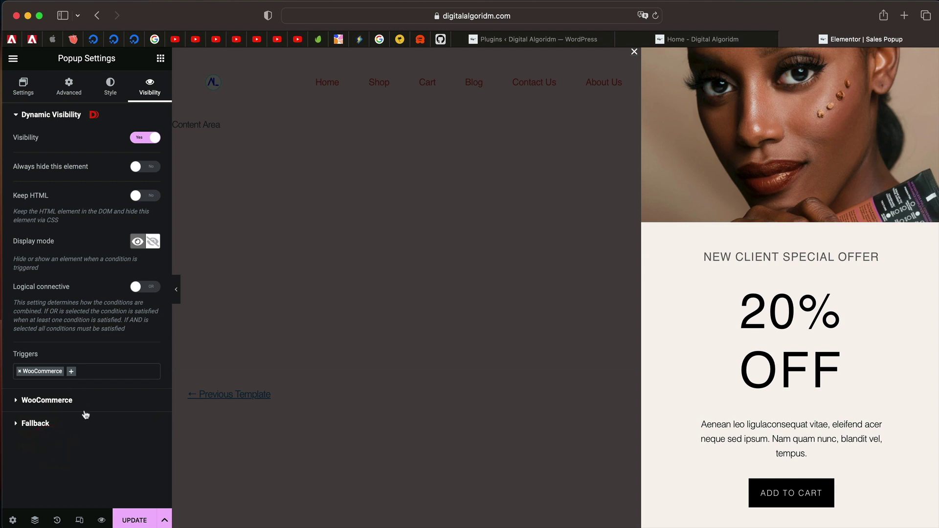
Set the WooCommerce 'Cart is' condition to Empty and save the popup with UPDATE.
left_click(64, 399)
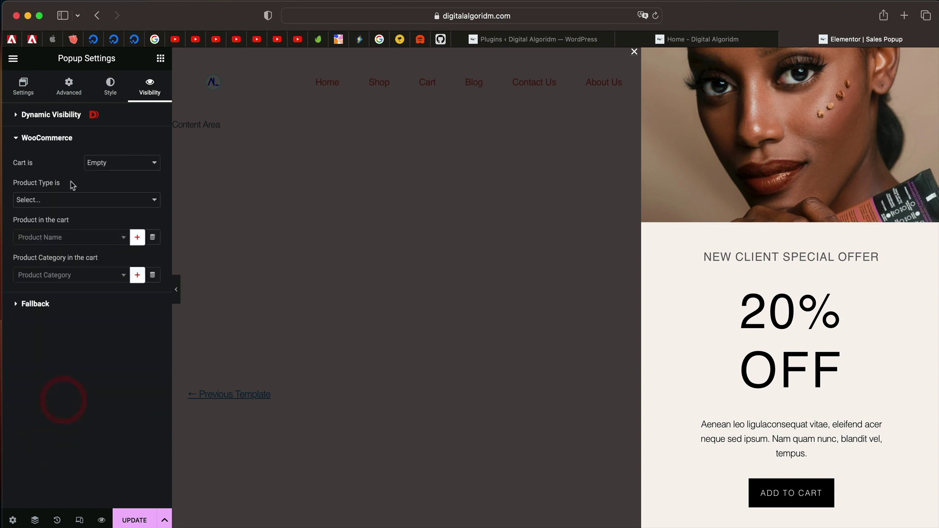
left_click(106, 167)
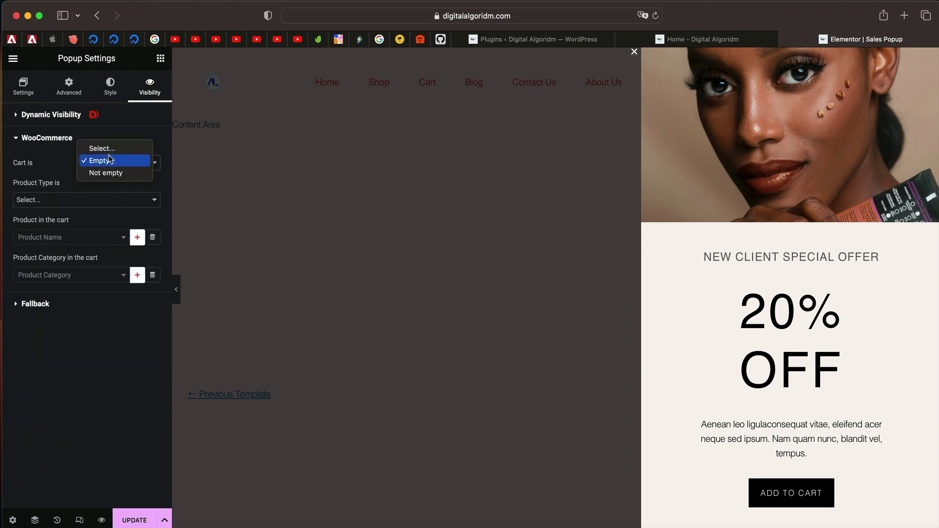
left_click(110, 166)
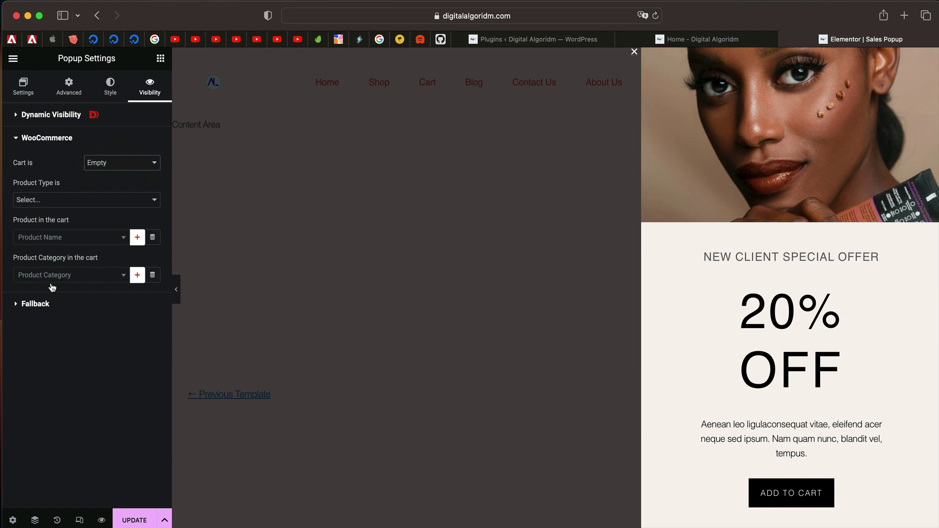
left_click(102, 143)
left_click(125, 520)
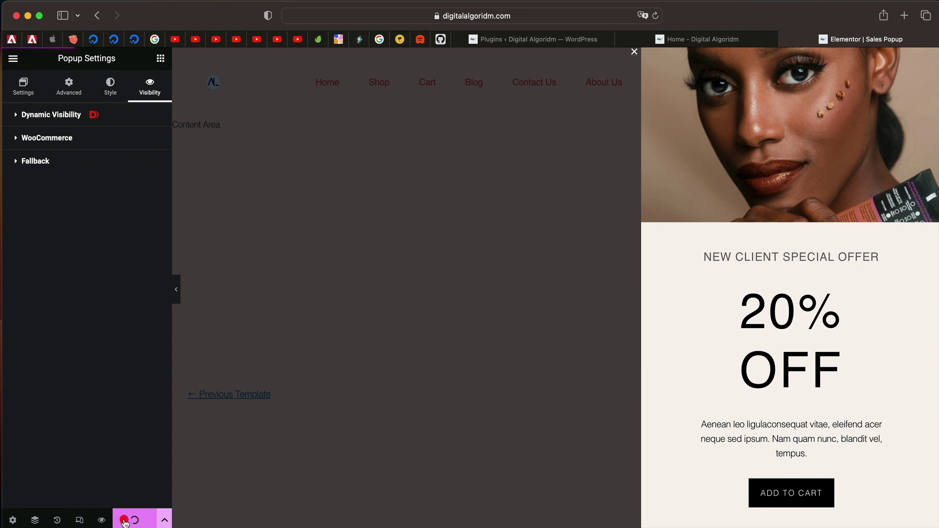
Reload the site's home page, dismiss the 20% OFF sales popup, and go to Shop.
left_click(694, 41)
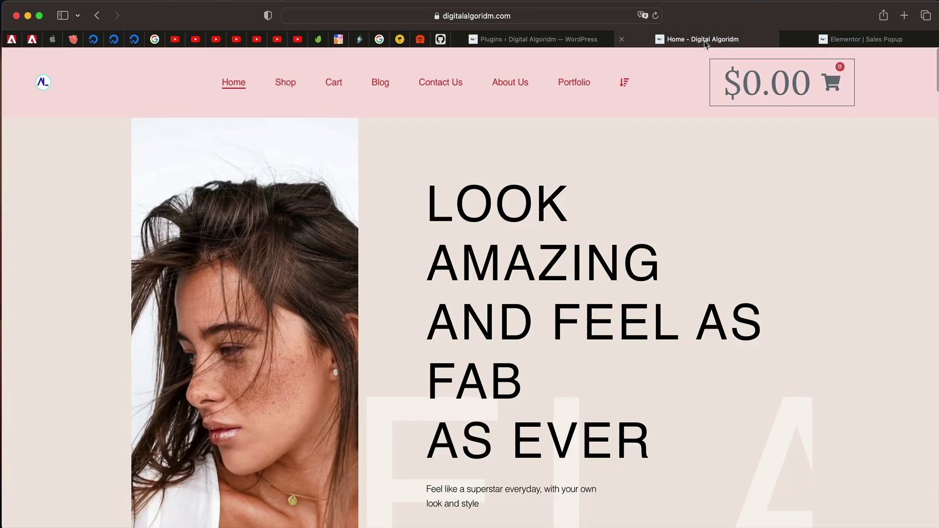
left_click(655, 16)
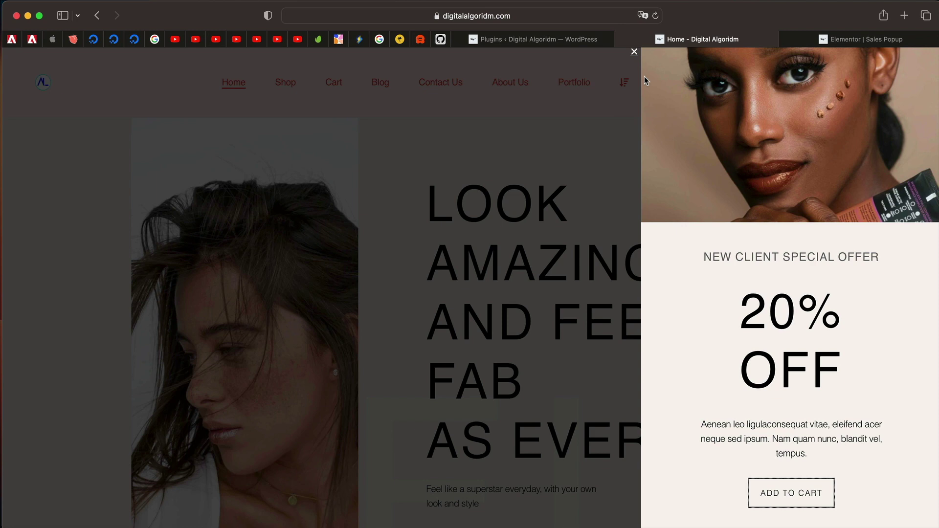
left_click(634, 53)
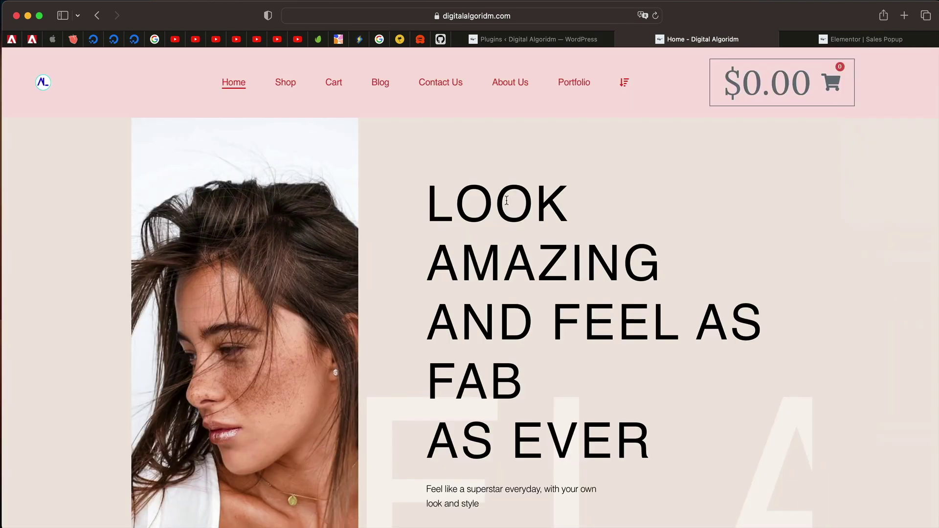
left_click(285, 89)
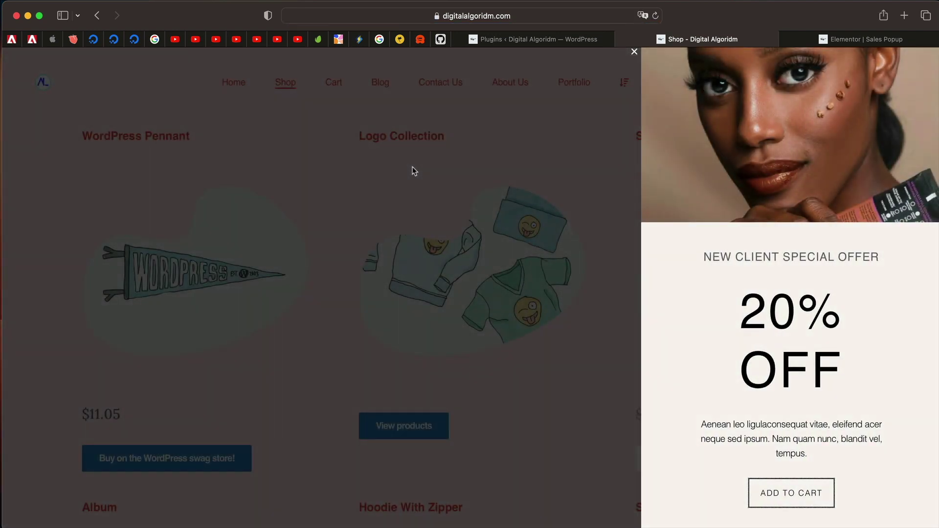
Dismiss the Shop page popup and add the $2.00 Single product to the cart.
left_click(634, 52)
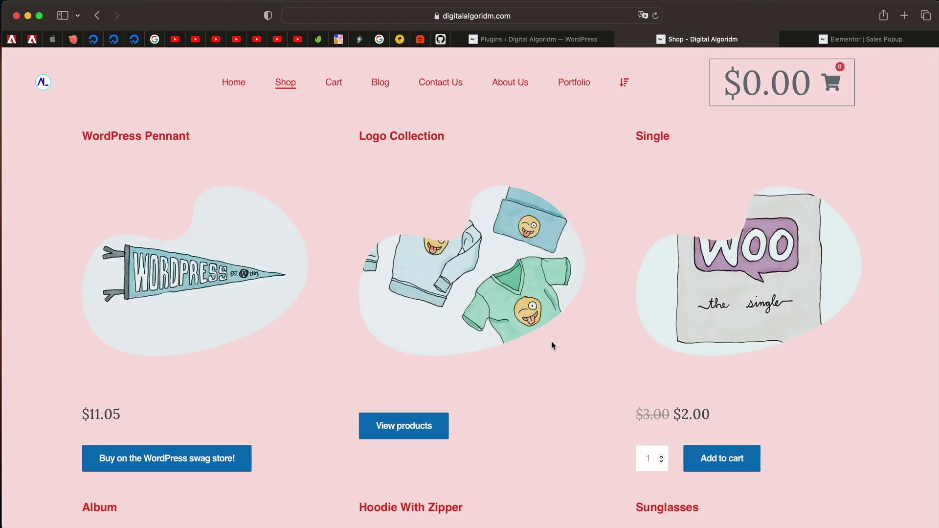
scroll(553, 346, "down", 3)
left_click(703, 353)
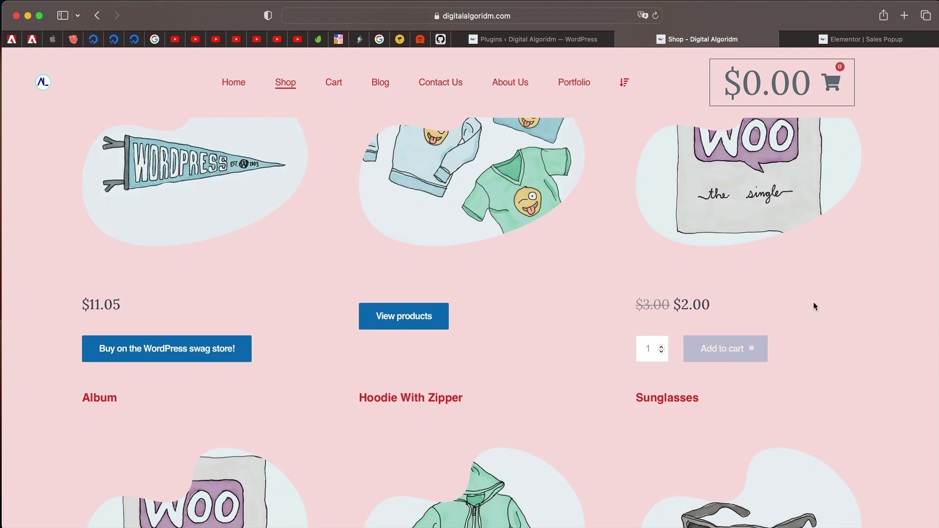
scroll(597, 286, "up", 3)
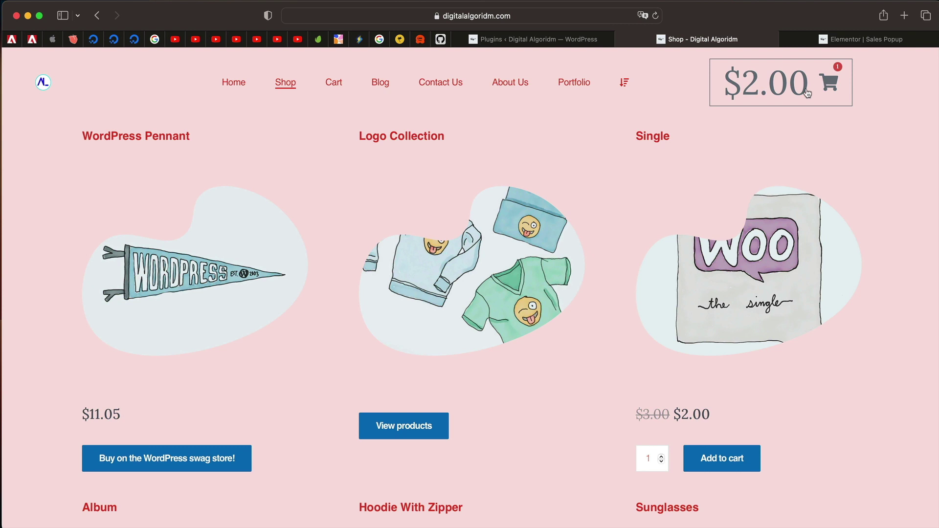
View the Cart page listing Single at $2.00 with a $2.40 total.
left_click(337, 83)
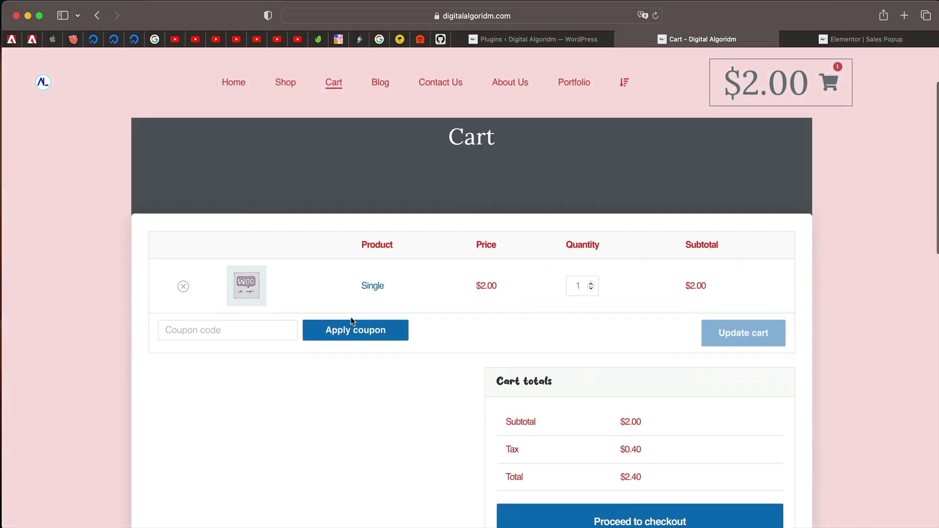
Remove Single from the cart, confirm the 20% OFF popup reappears, and return to Elementor.
left_click(184, 287)
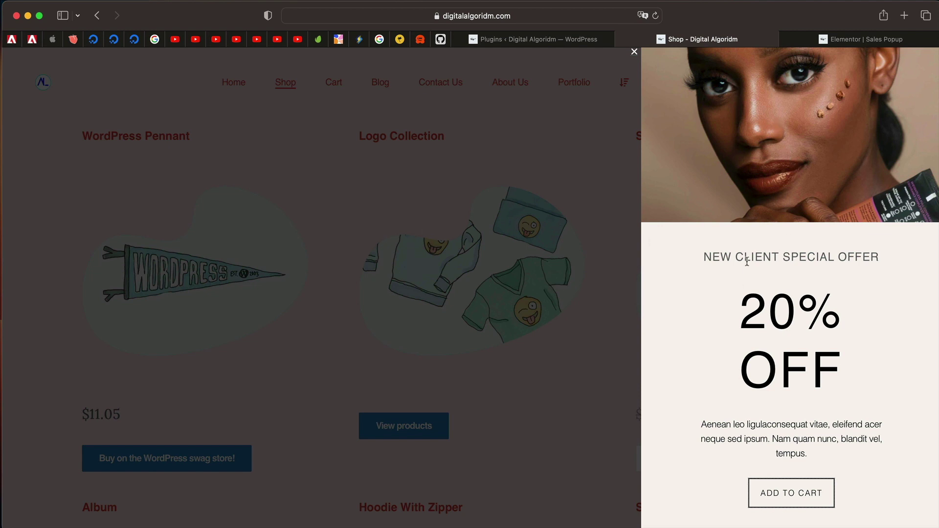
triple_click(783, 343)
triple_click(763, 382)
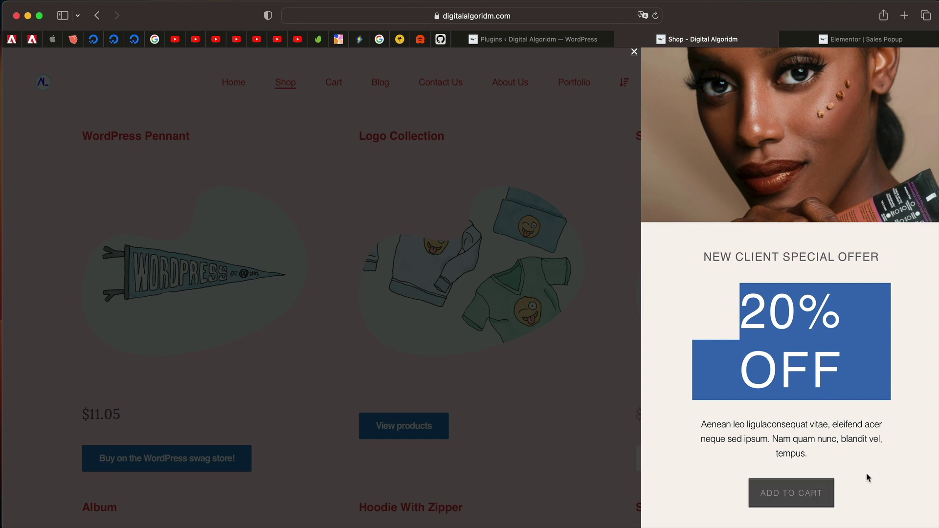
left_click(852, 40)
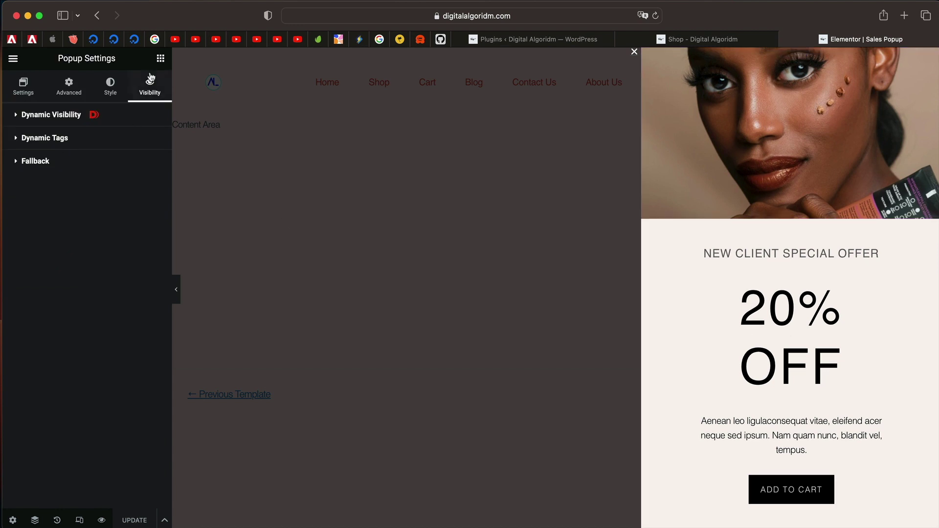
Remove and re-add the Dynamic Tags visibility trigger, then expand its condition settings.
left_click(11, 521)
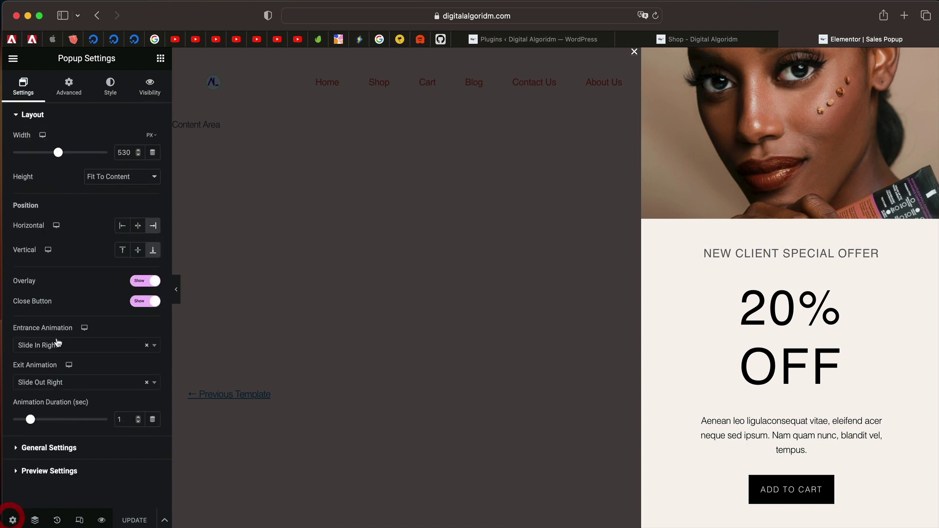
left_click(151, 91)
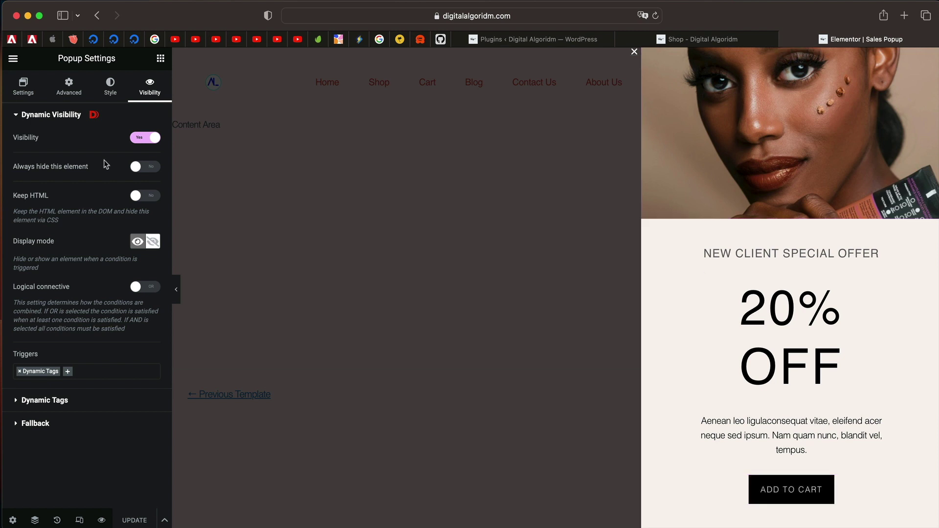
left_click(97, 374)
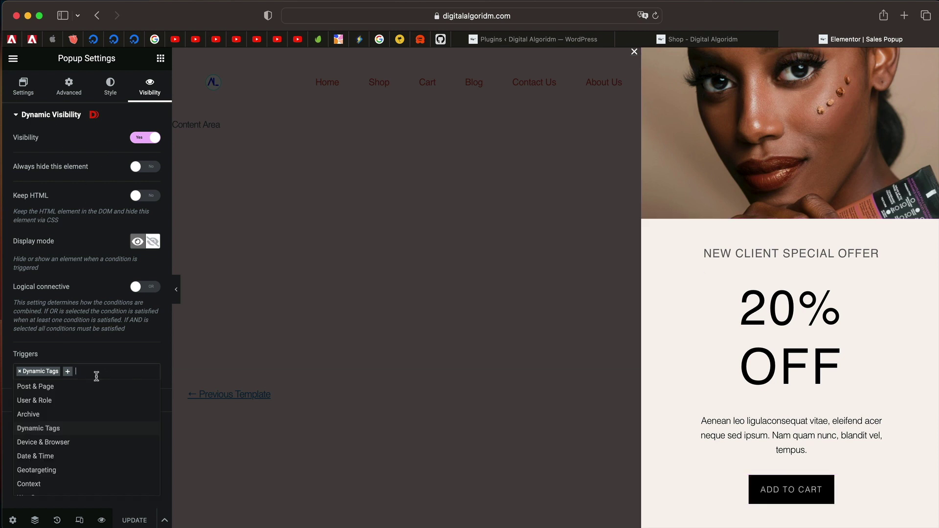
left_click(55, 430)
left_click(48, 374)
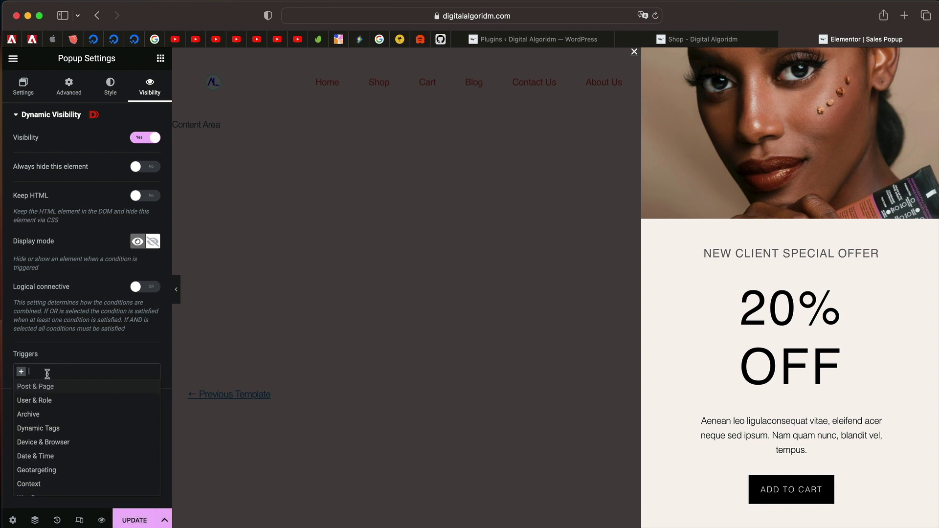
left_click(39, 429)
left_click(59, 407)
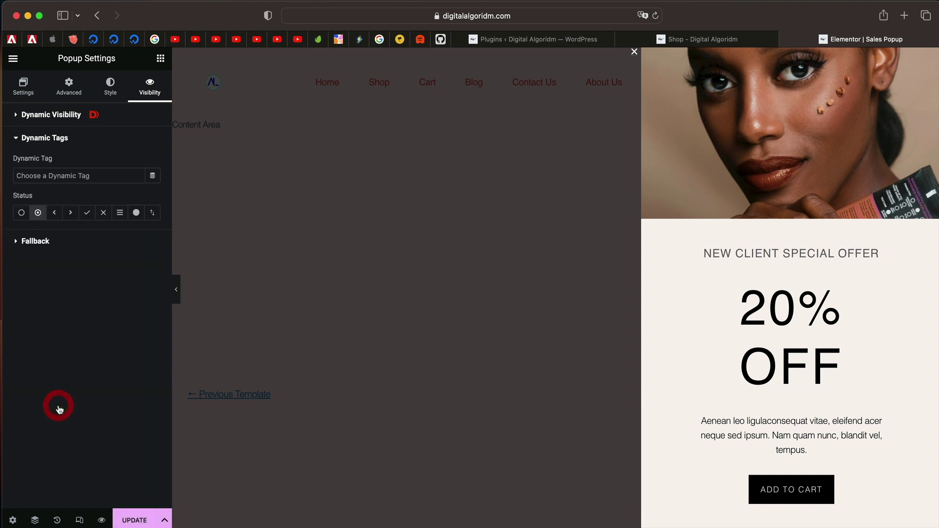
Choose the Woo Wishlist dynamic tag with status 'Valorized with any value'.
left_click(152, 175)
scroll(102, 312, "down", 5)
scroll(102, 311, "down", 10)
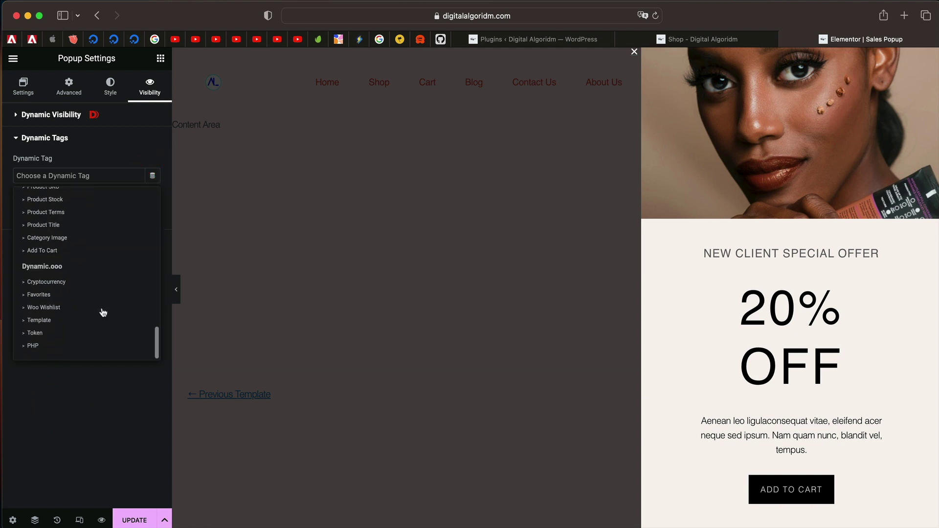
left_click(57, 315)
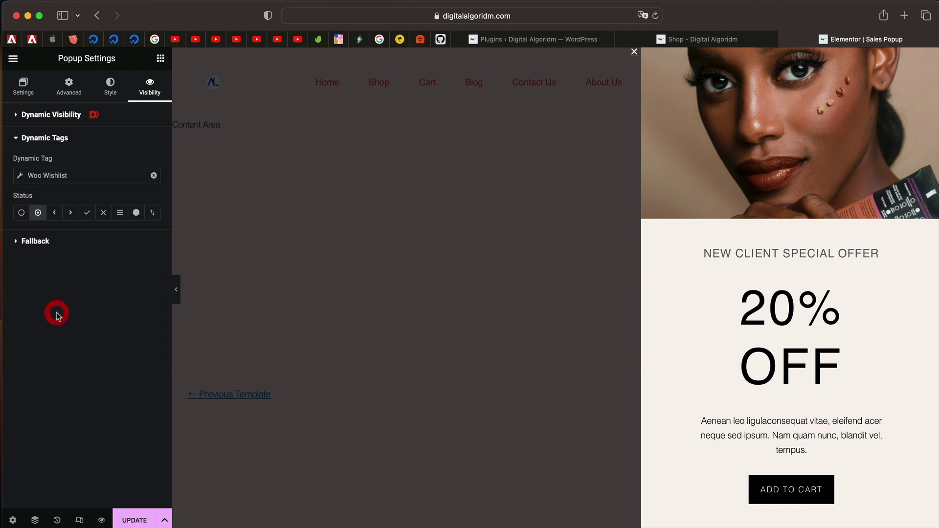
left_click(38, 214)
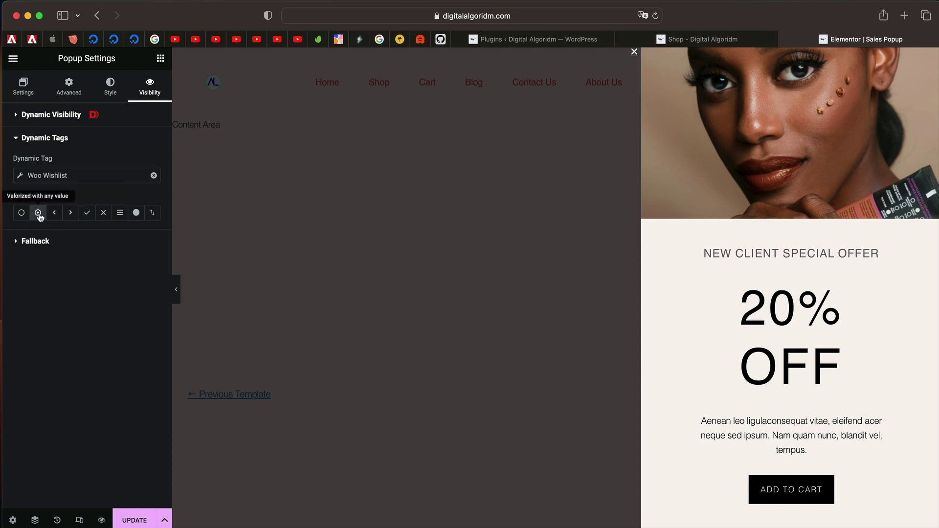
left_click(138, 246)
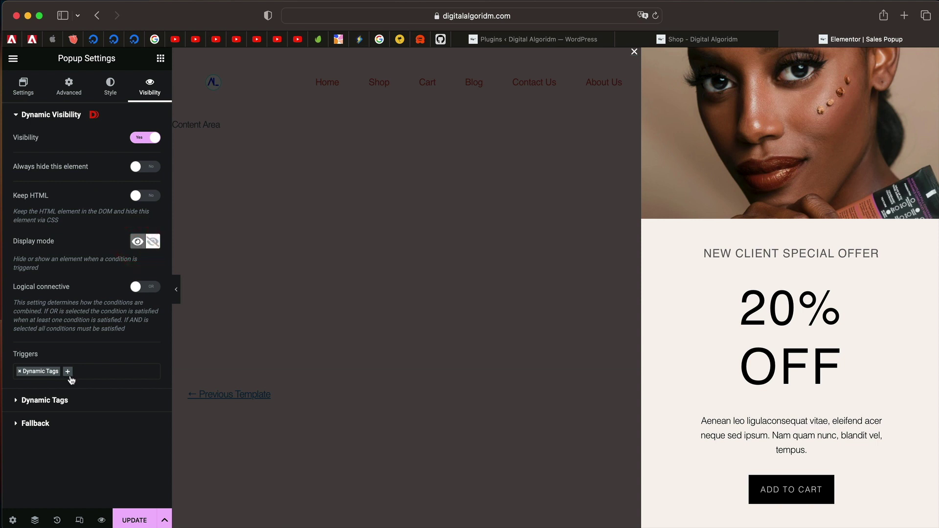
left_click(61, 400)
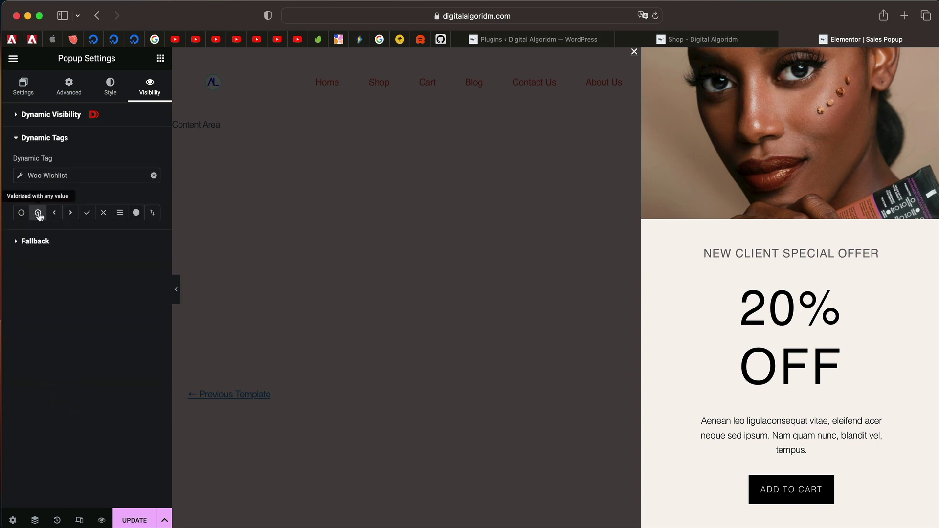
Add a Woo Wishlist widget below the 20% OFF heading and paste the copied style onto it.
left_click(160, 64)
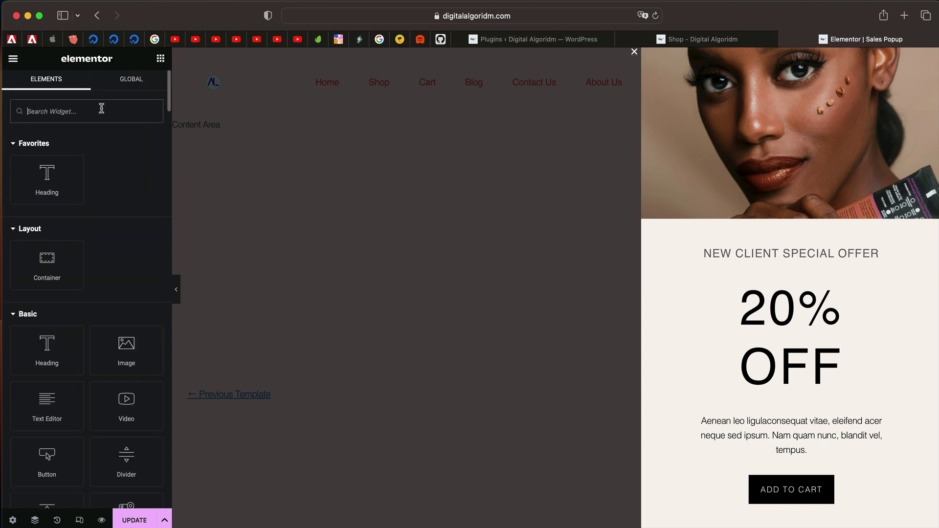
type("wish")
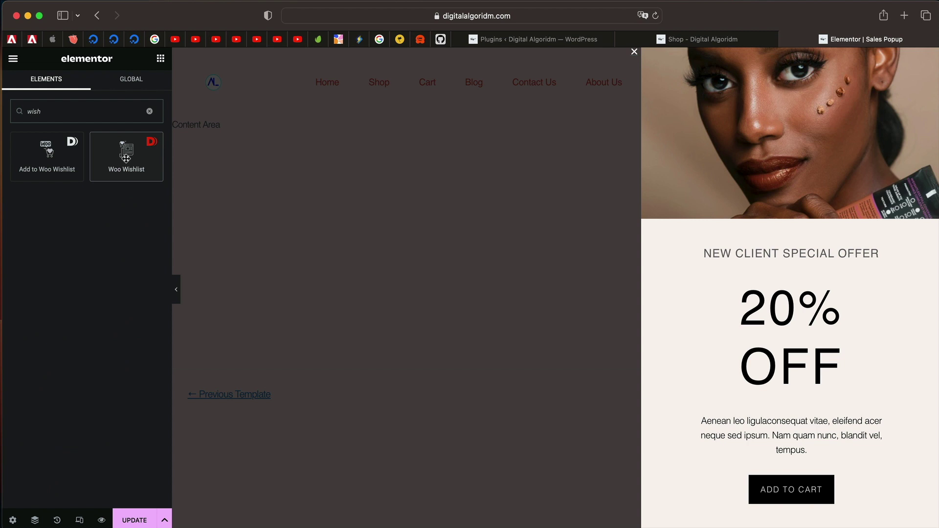
left_click_drag(126, 158, 736, 362)
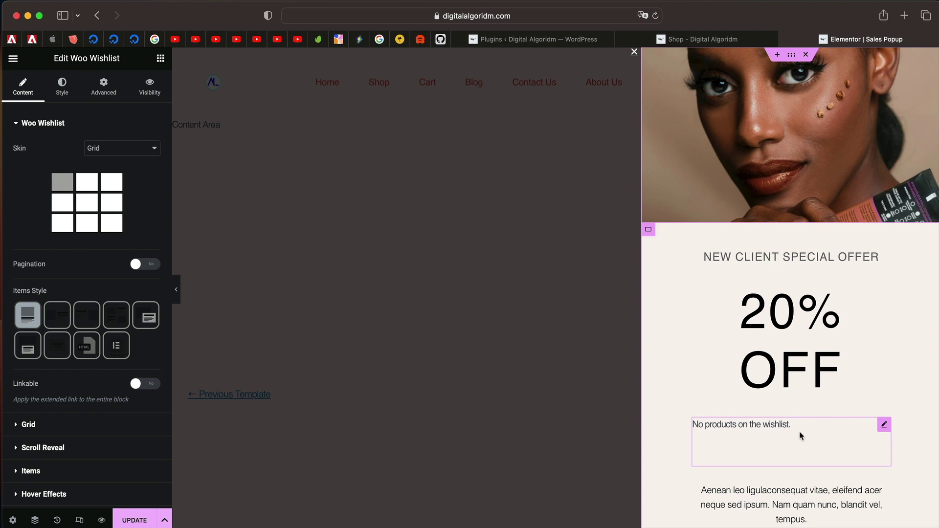
scroll(790, 440, "down", 3)
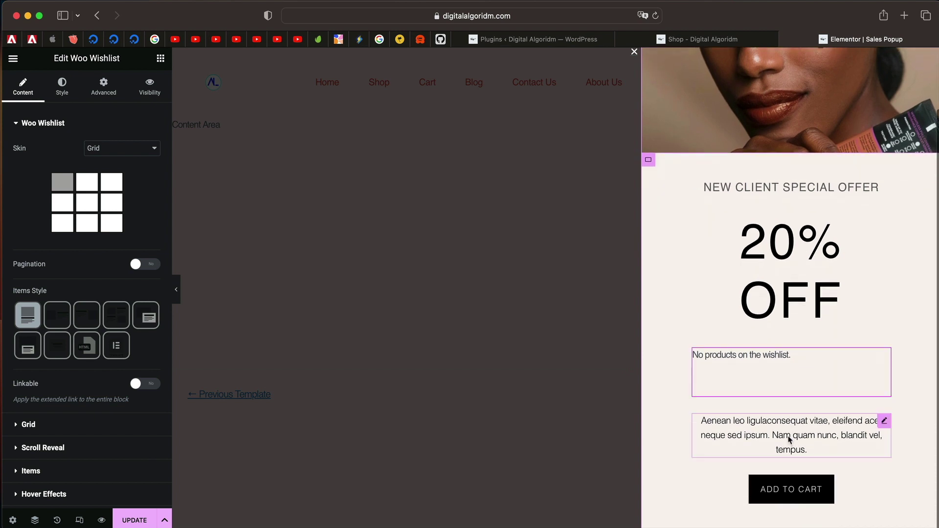
right_click(789, 365)
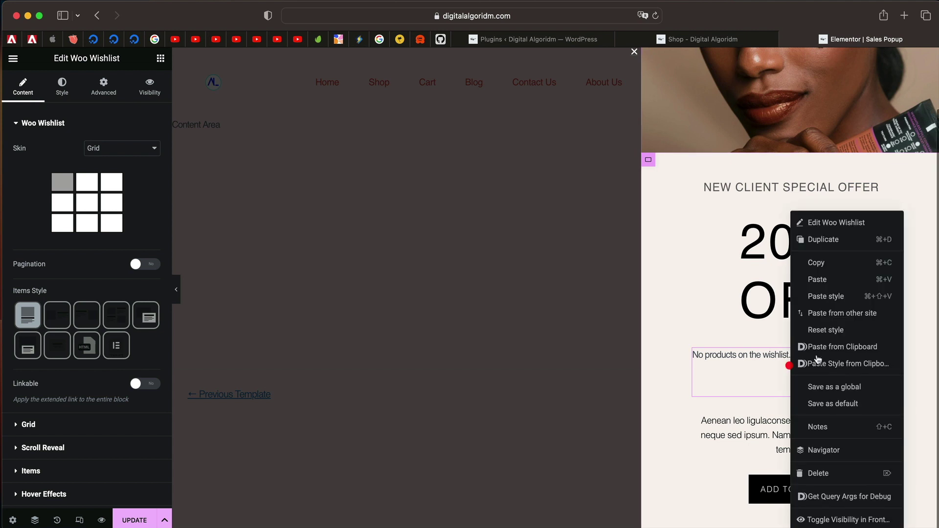
left_click(787, 362)
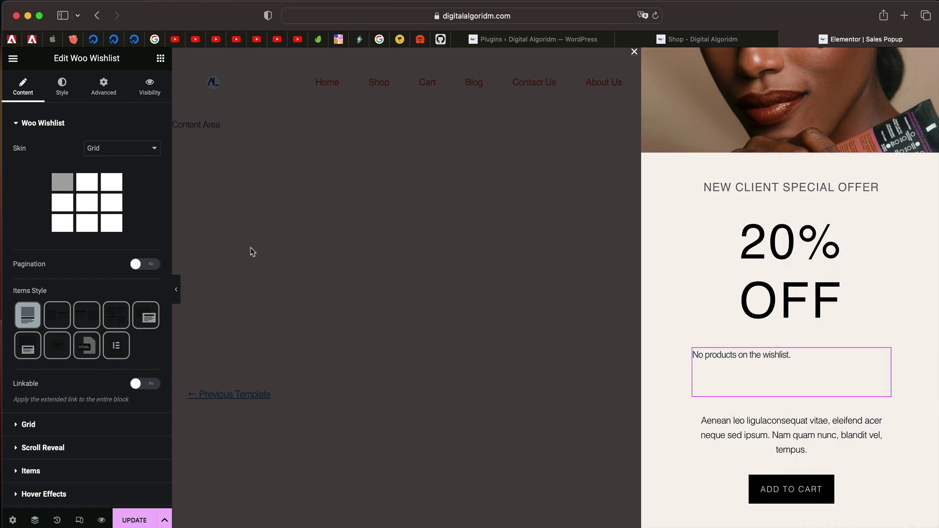
Review the popup's visibility triggers and expand Geotargeting, which targets only India.
left_click(150, 88)
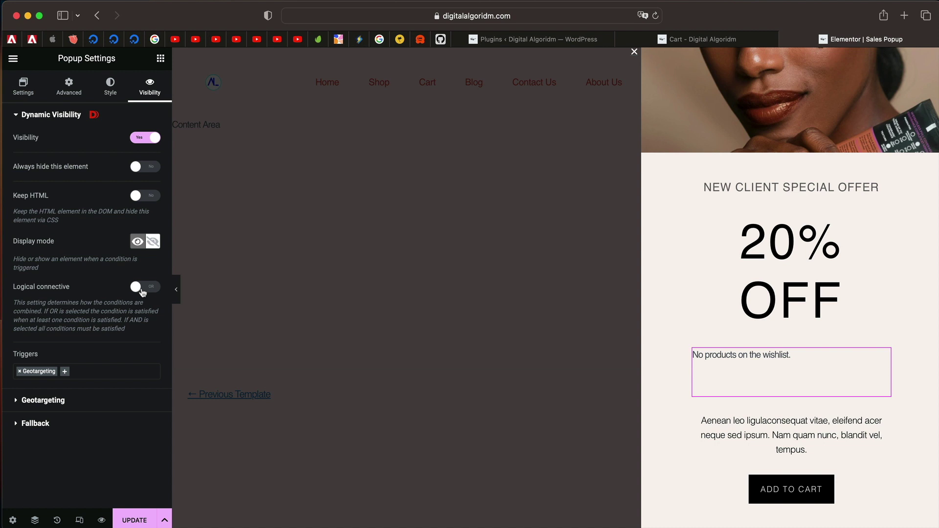
left_click(107, 370)
left_click(80, 372)
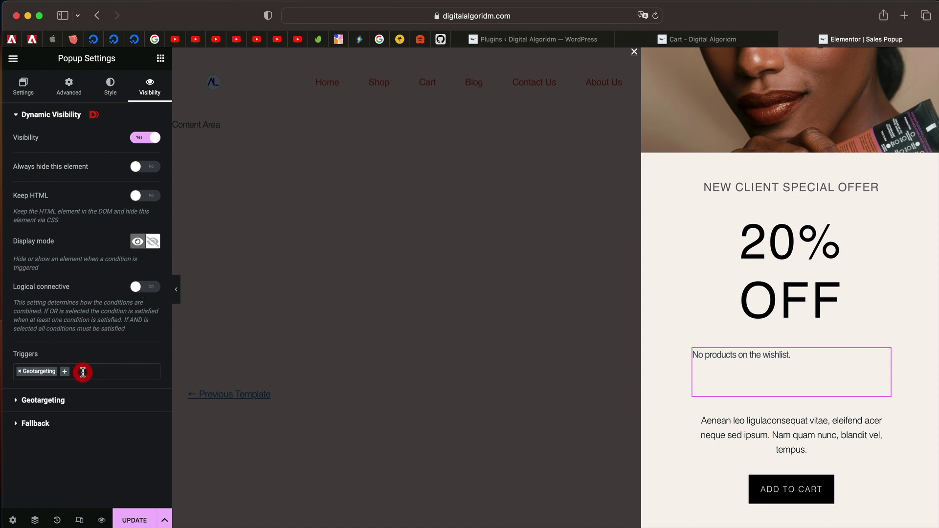
left_click(76, 403)
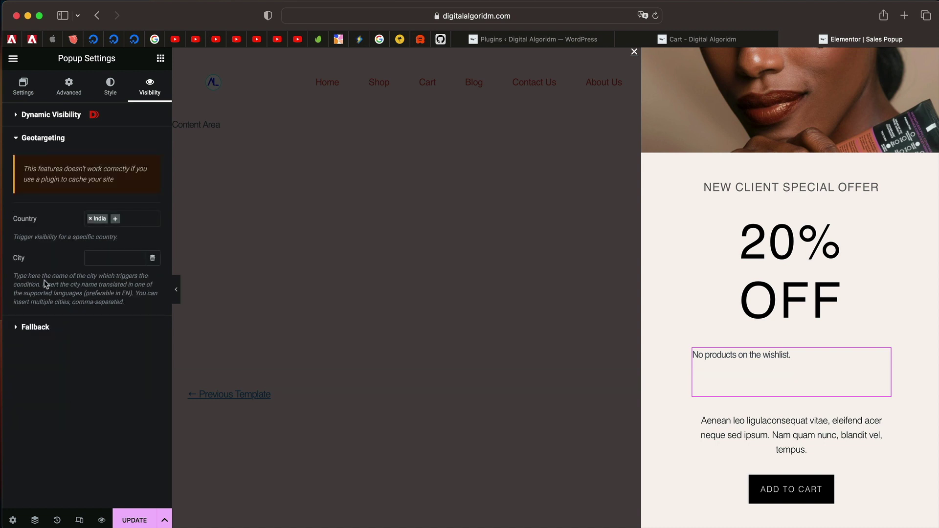
double_click(90, 171)
Check the active Geolocation IP Detection plugin in the Plugins list, then view the empty Cart page.
left_click(523, 39)
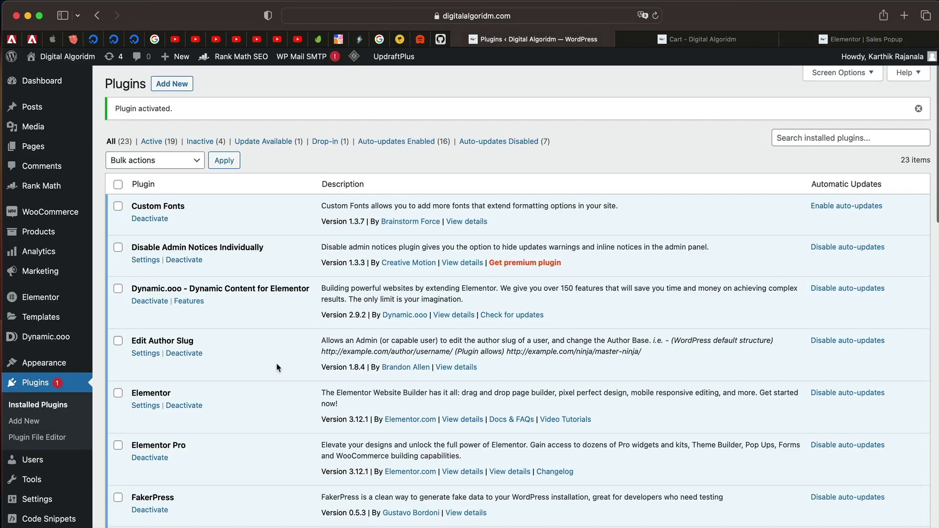
scroll(277, 367, "down", 5)
scroll(277, 367, "down", 4)
scroll(277, 367, "up", 4)
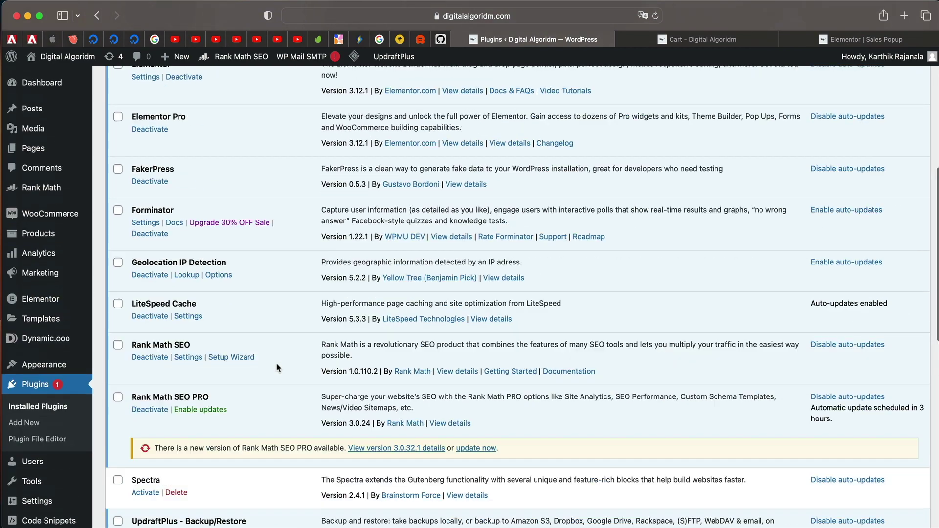
scroll(277, 368, "down", 1)
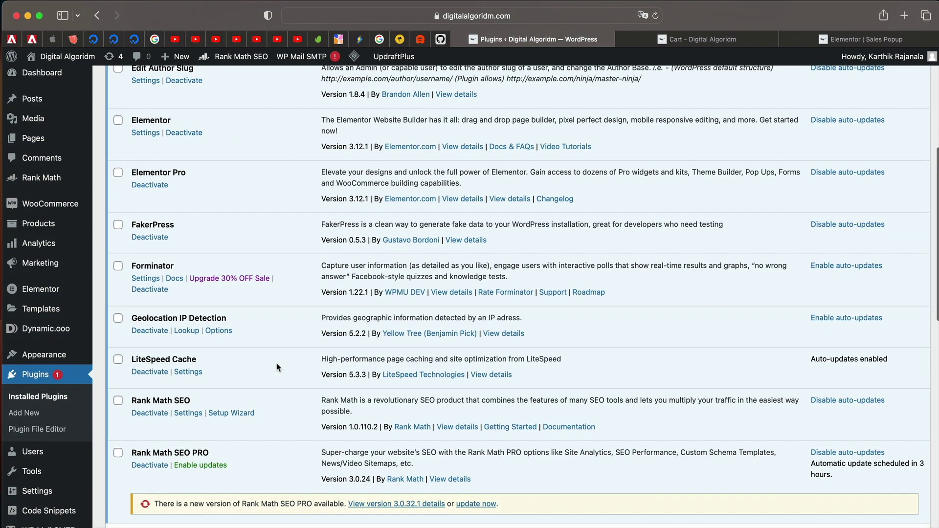
triple_click(154, 319)
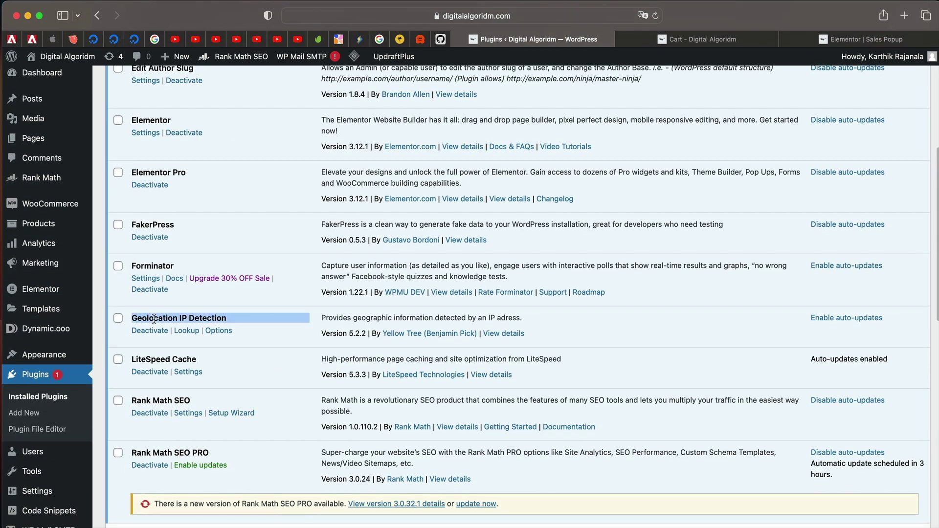
double_click(409, 316)
triple_click(408, 316)
left_click(700, 40)
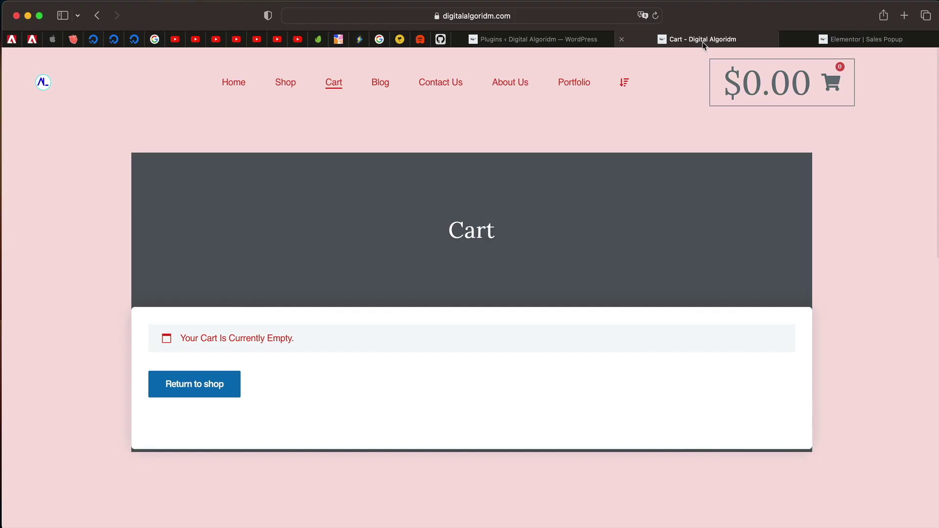
Return to the popup editor and read the Geotargeting caching warning.
left_click(874, 41)
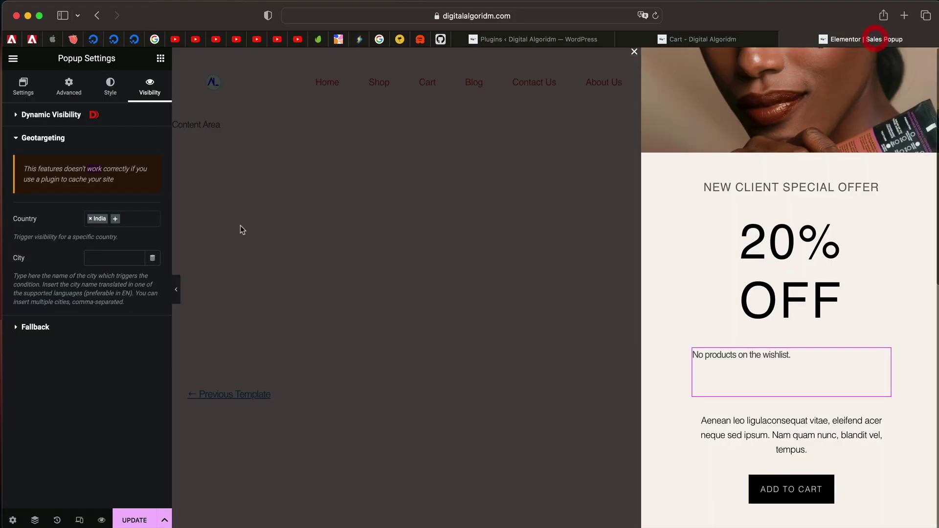
triple_click(64, 180)
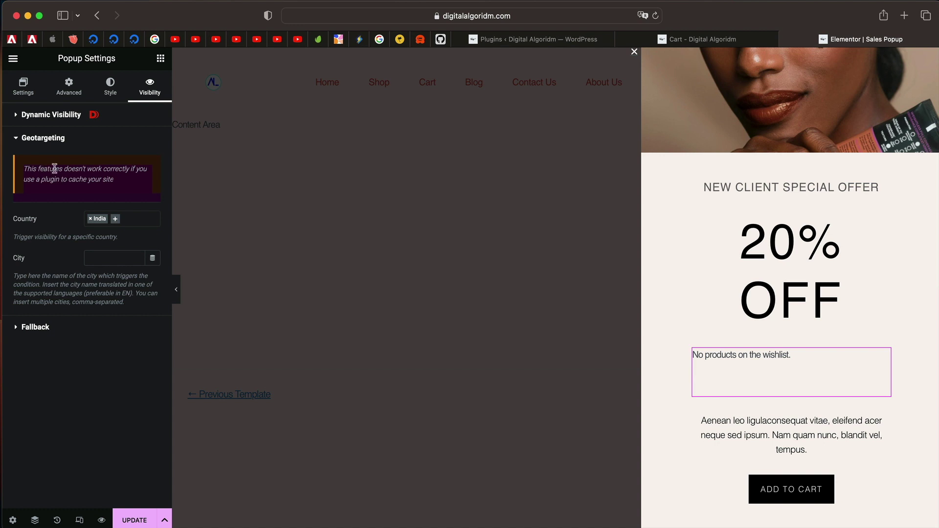
double_click(54, 168)
triple_click(55, 169)
left_click(54, 168)
Add Indonesia and Ireland as Geotargeting countries and collapse the section.
left_click(129, 219)
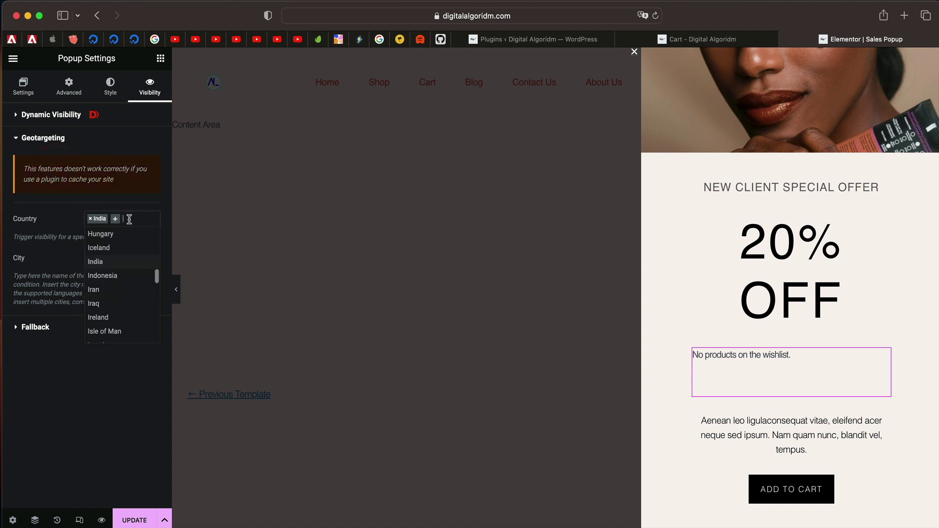
left_click(118, 276)
left_click(129, 232)
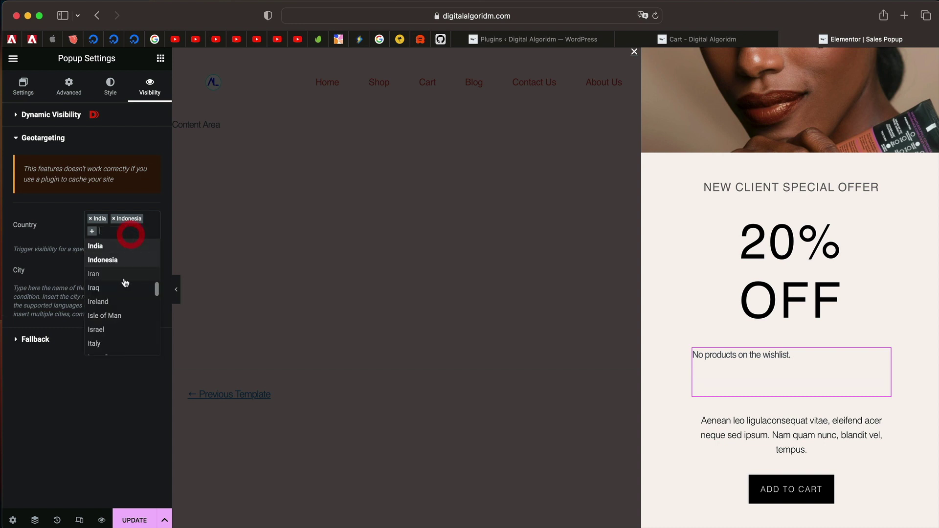
left_click(121, 306)
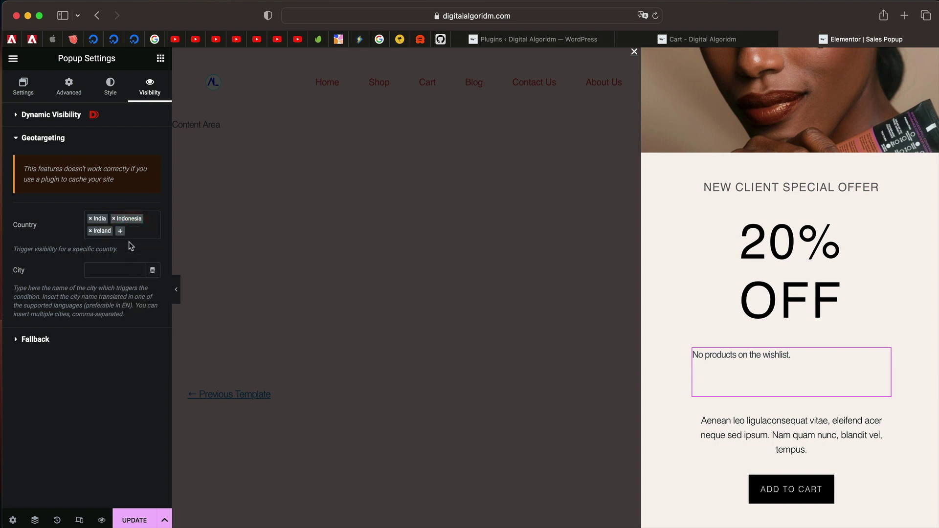
left_click(90, 142)
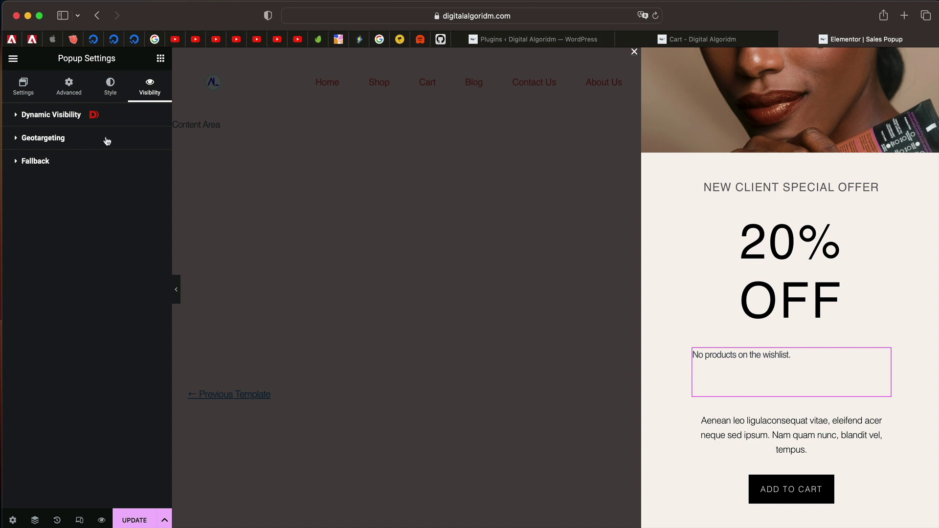